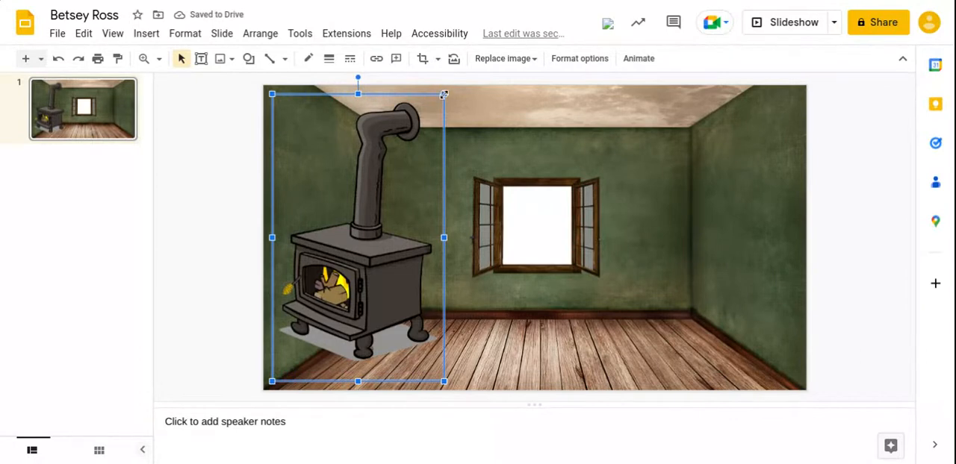
Try two wood stove images in the room, shrinking the first and placing it in the far right corner, and delete both.
drag(441, 95, 380, 203)
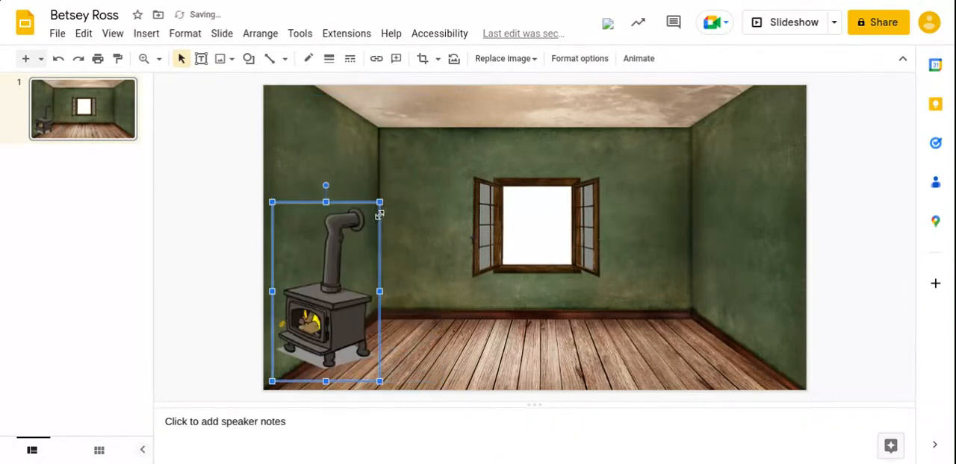
drag(354, 283, 704, 266)
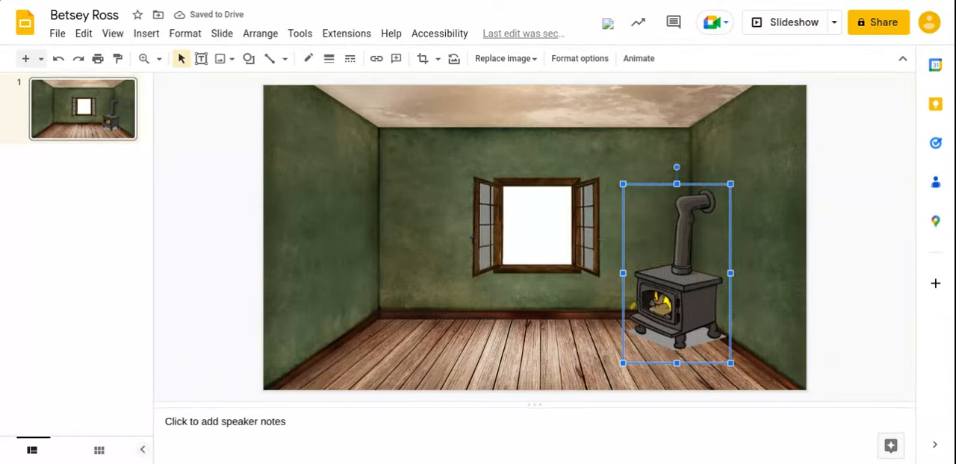
key(Delete)
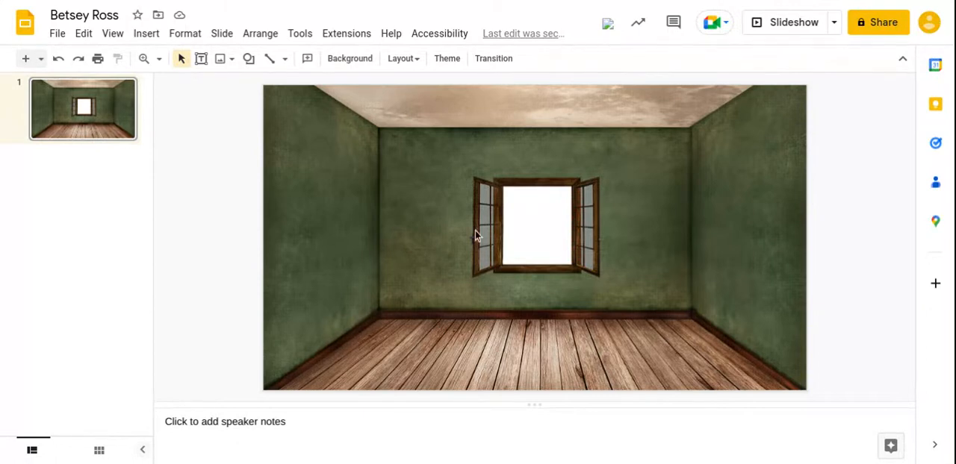
key(ctrl+v)
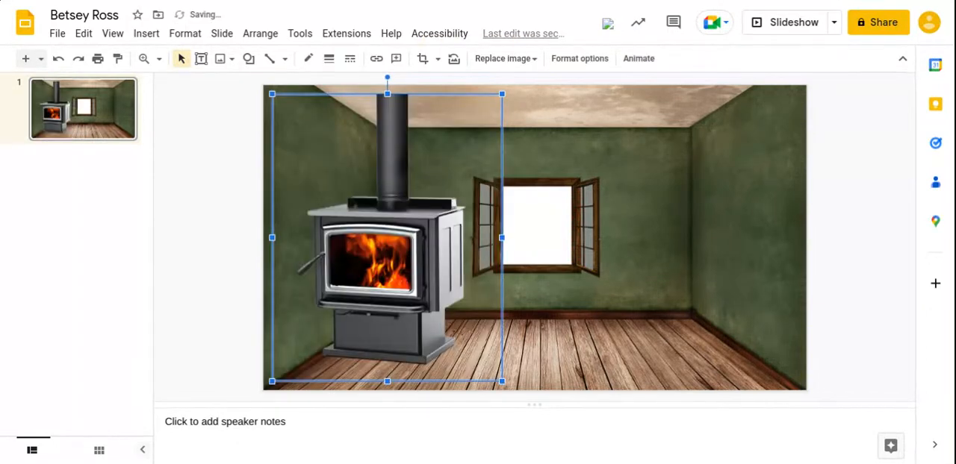
key(Delete)
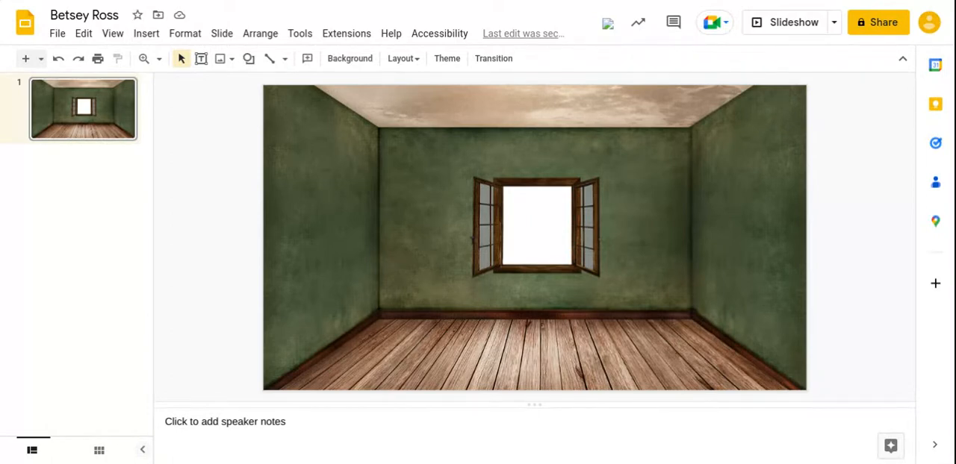
Share the presentation with anyone with the link as Viewer and copy the sharing link.
click(875, 22)
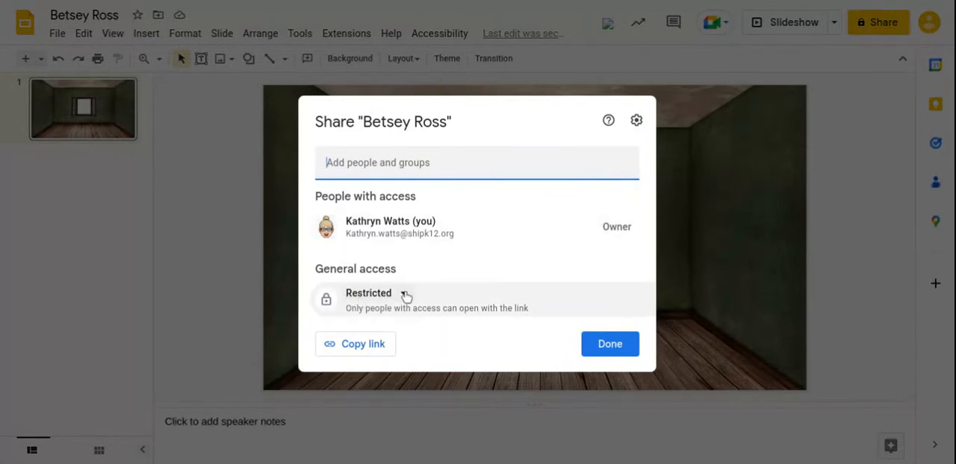
click(366, 298)
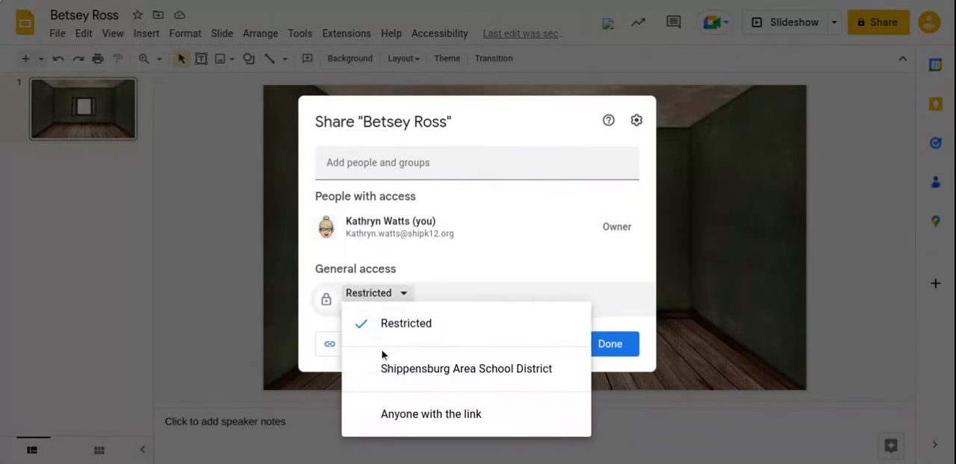
click(416, 432)
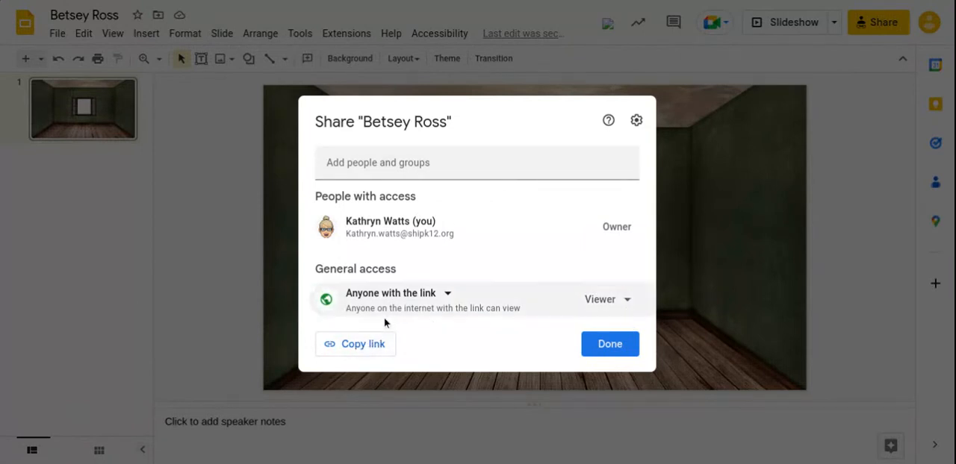
click(374, 347)
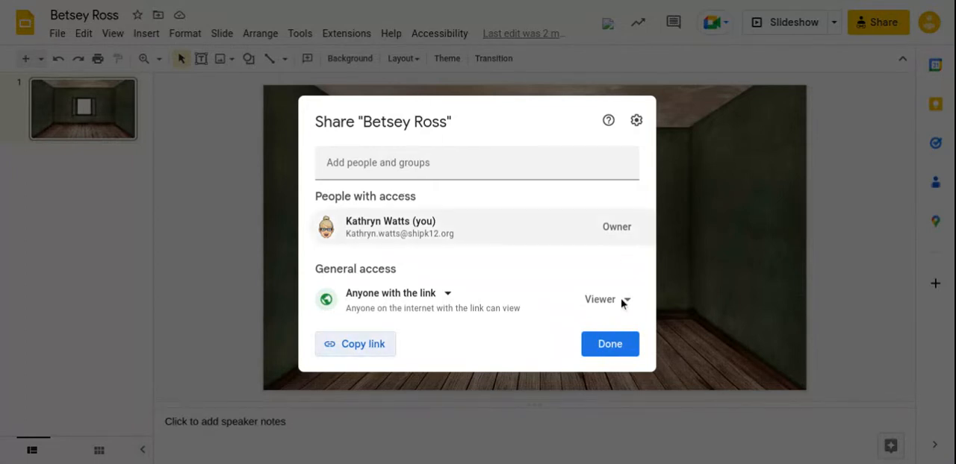
click(611, 346)
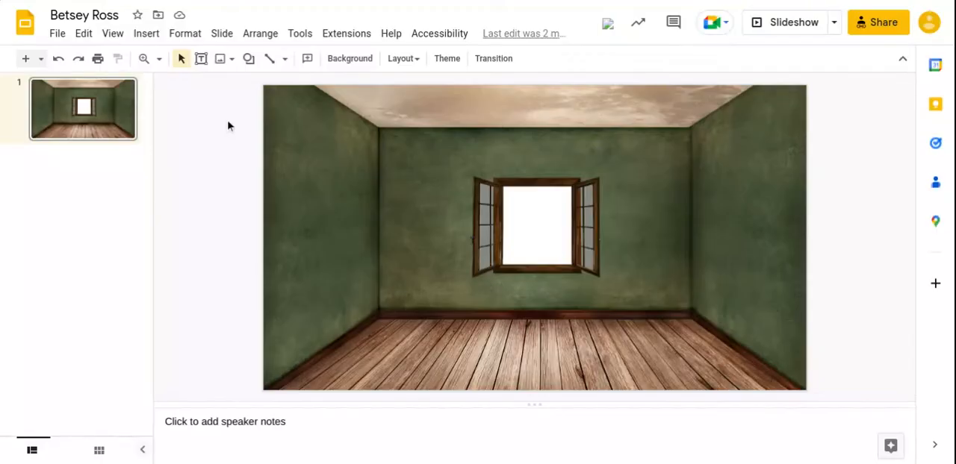
click(82, 15)
click(17, 326)
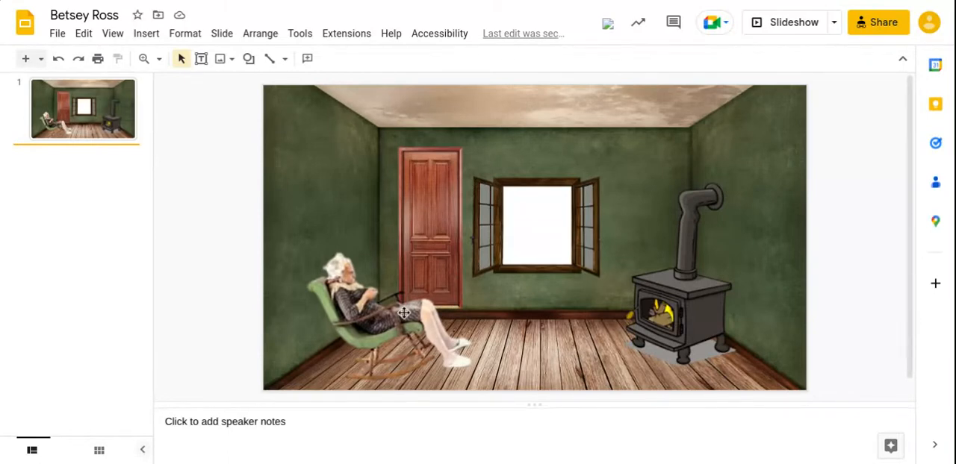
Rotate the image of the woman in the rocking chair slightly counter-clockwise and nudge it up two steps.
click(391, 273)
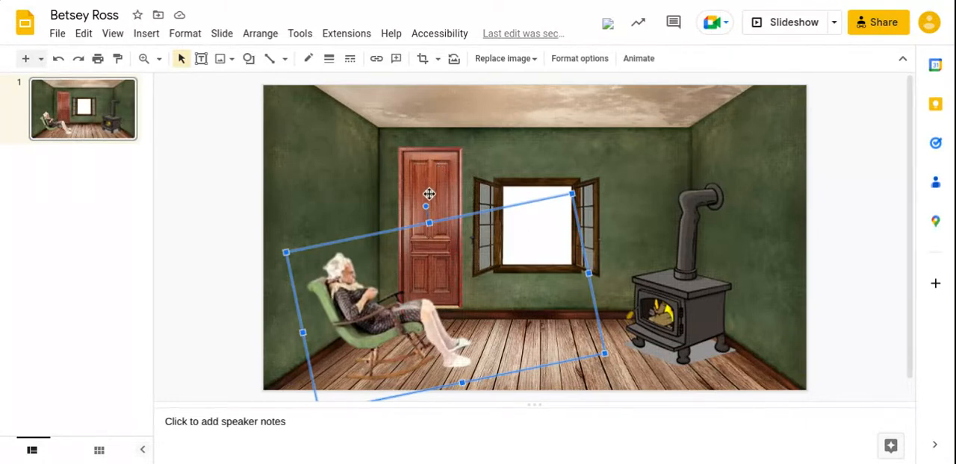
drag(426, 206, 419, 209)
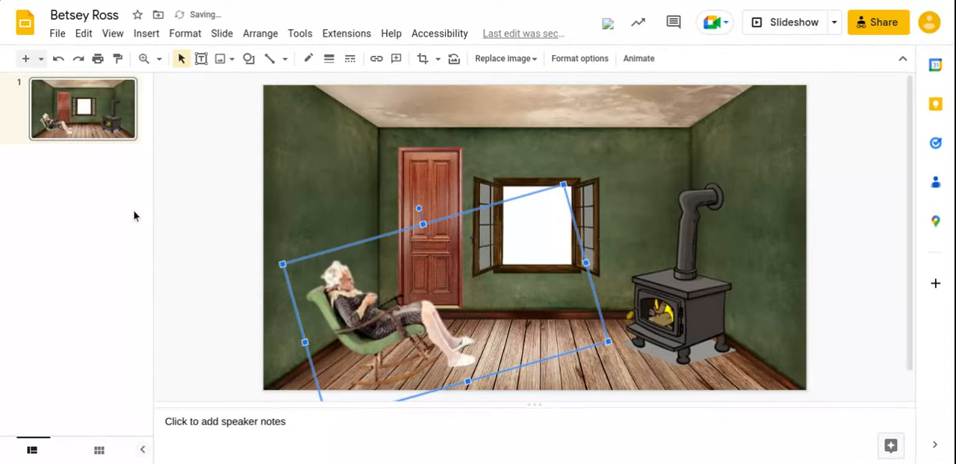
key(Up)
key(Up)
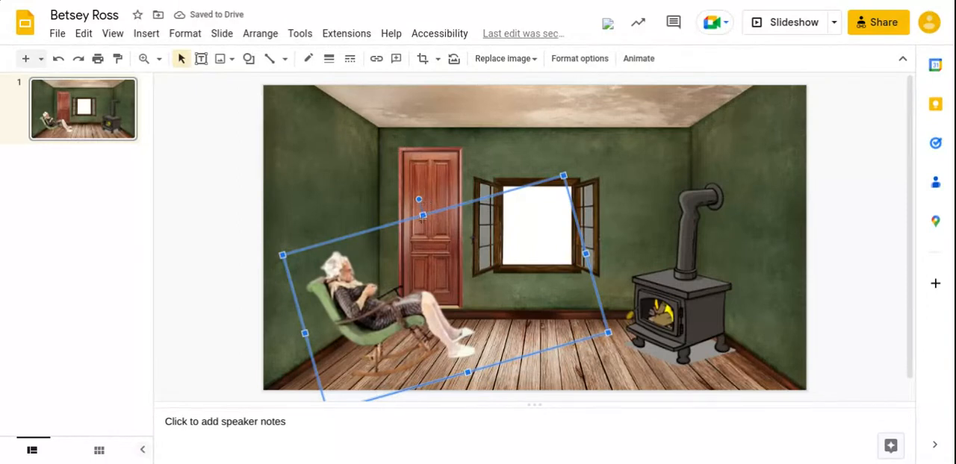
Try flipping the image of the woman in the rocking chair horizontally and undo the flip.
right_click(451, 314)
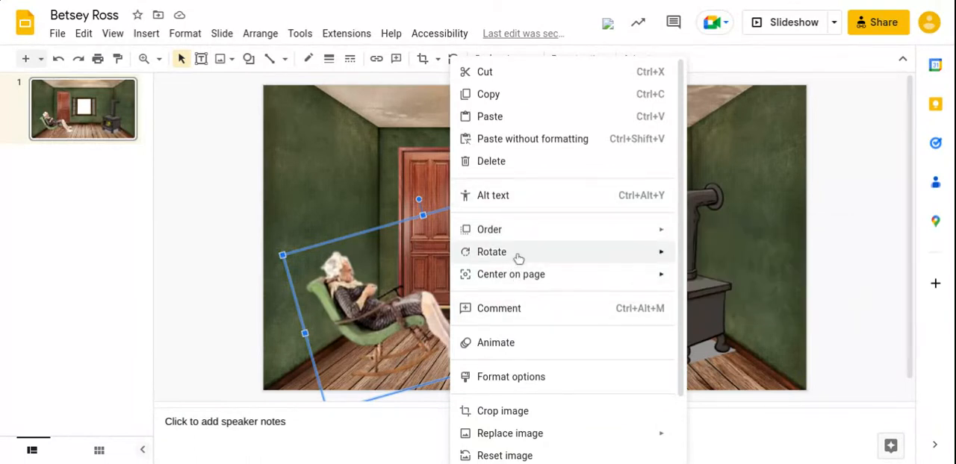
mouse_move(516, 258)
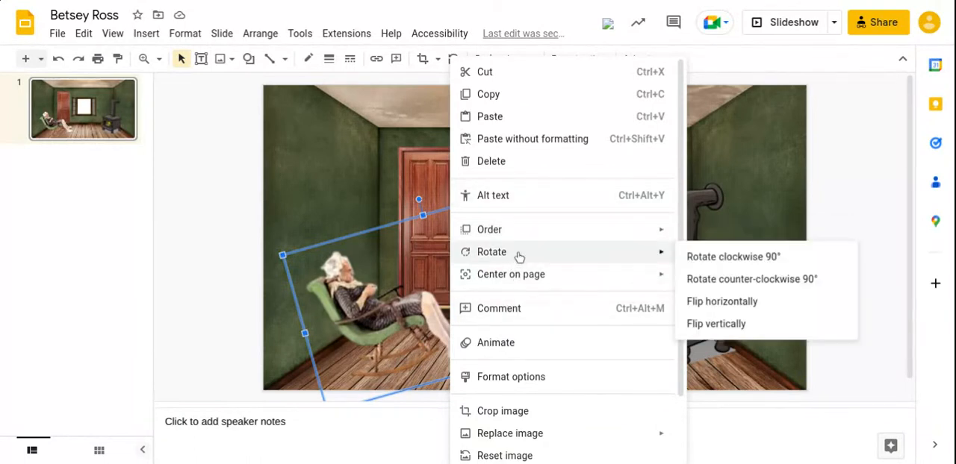
click(710, 302)
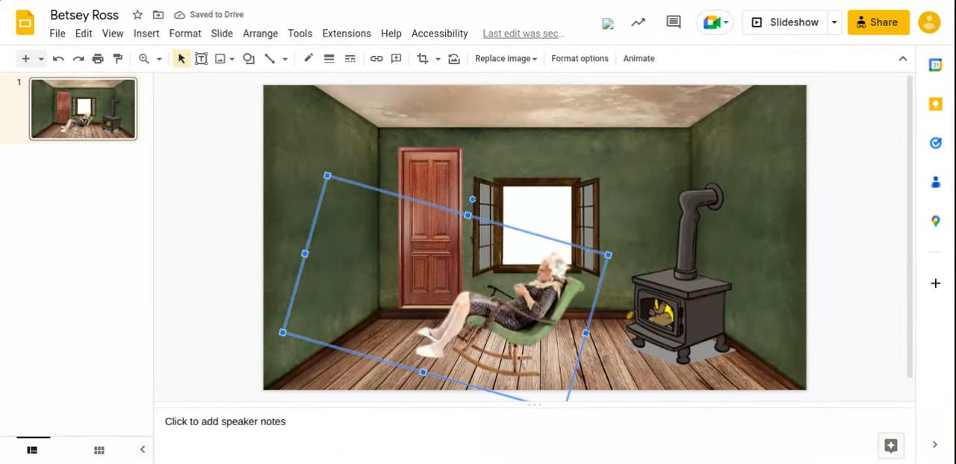
key(ctrl+z)
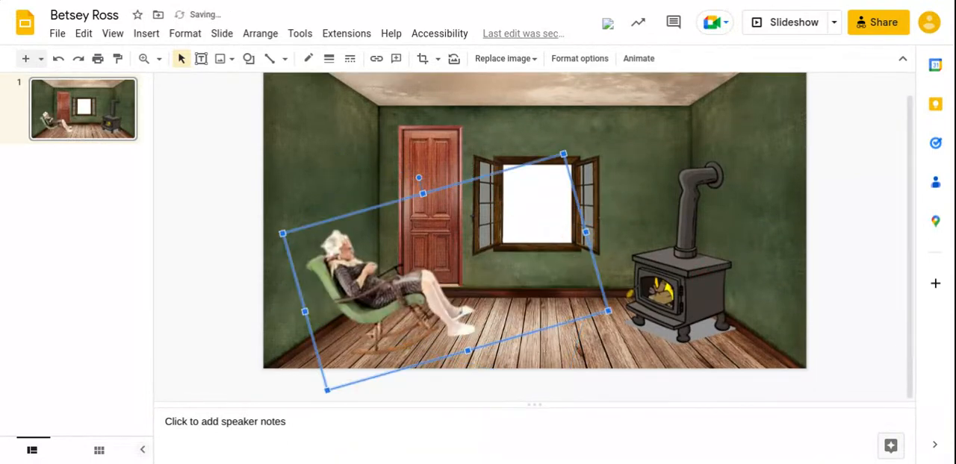
Try sending the image of the woman in the rocking chair to the back of the stacking order and undo it.
right_click(391, 287)
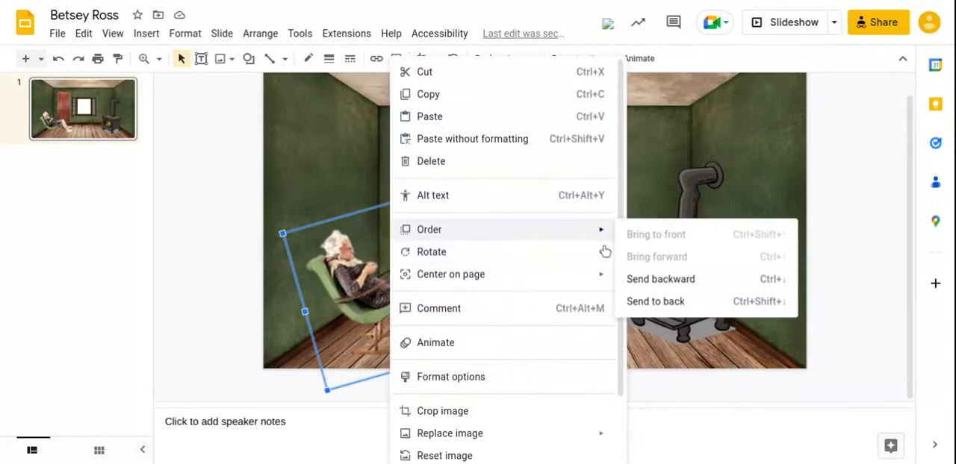
mouse_move(538, 231)
mouse_move(572, 232)
click(281, 271)
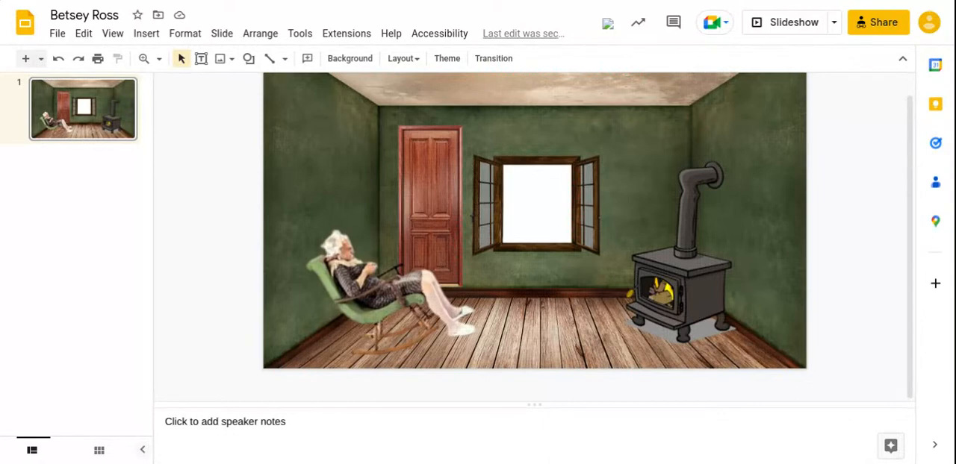
right_click(407, 296)
mouse_move(476, 235)
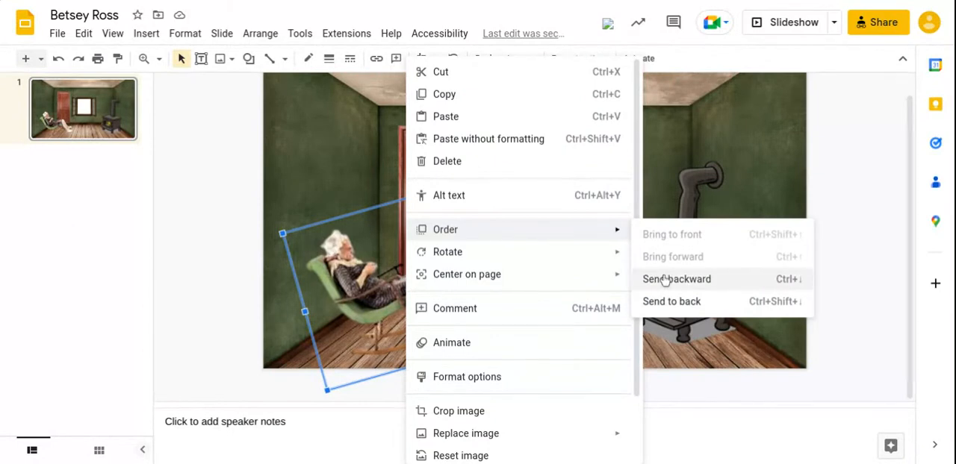
click(672, 304)
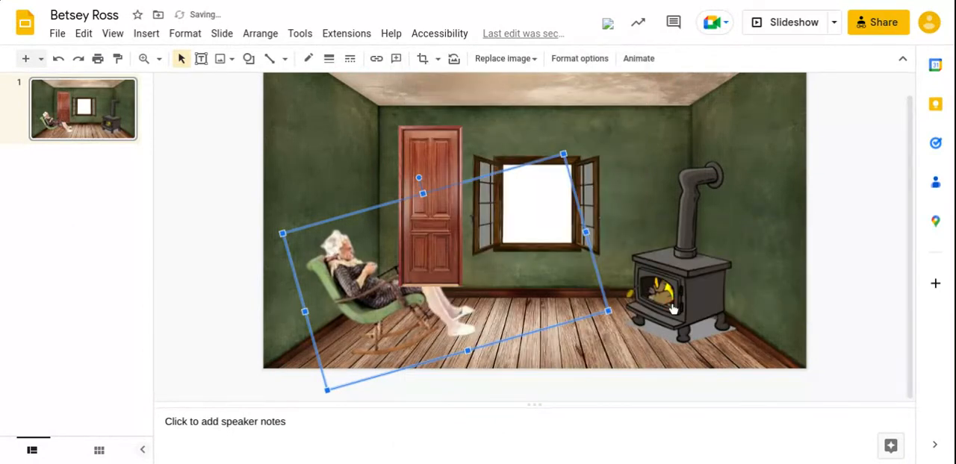
key(ctrl+z)
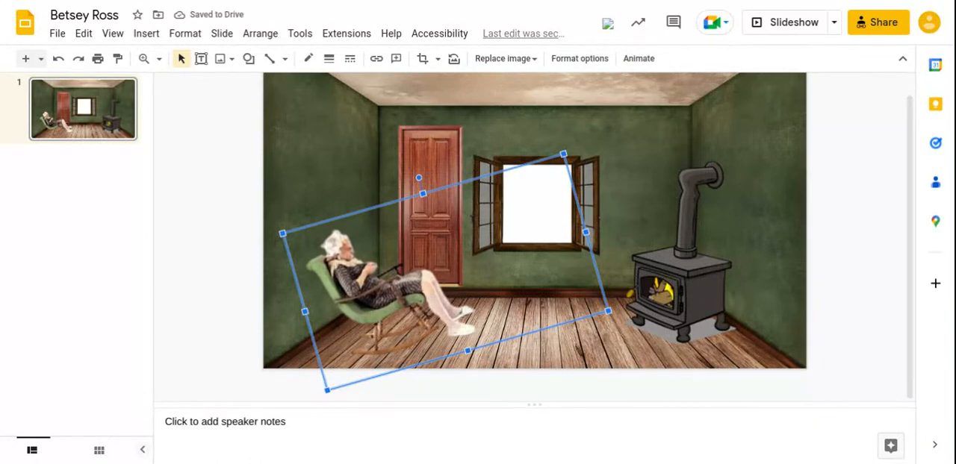
click(229, 288)
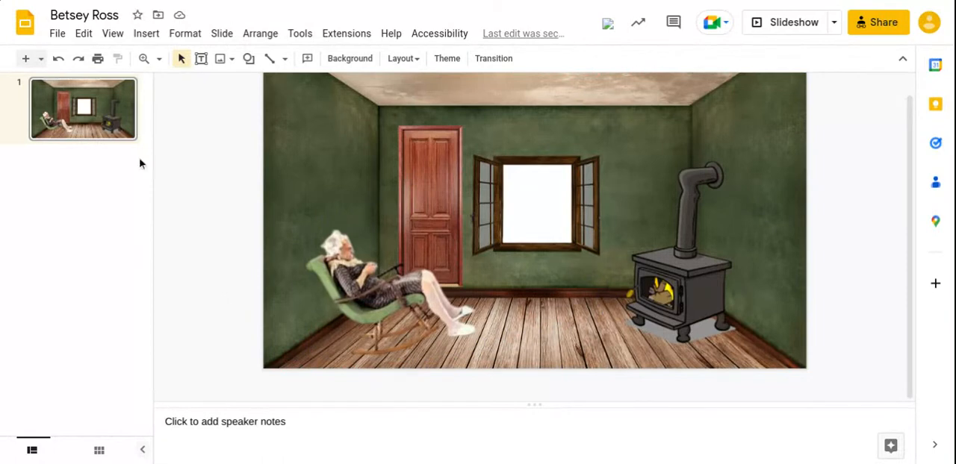
Duplicate slide 1 and rotate the rocking-chair woman slightly clockwise on slide 2.
right_click(86, 119)
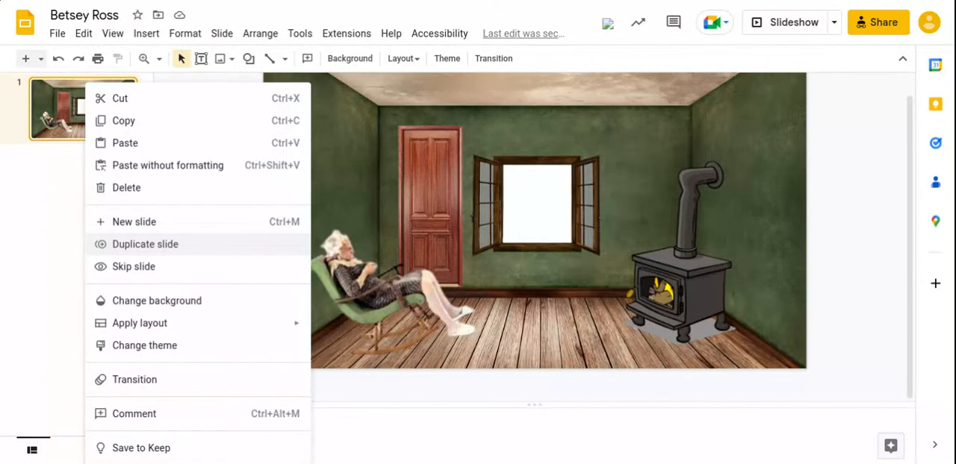
click(116, 246)
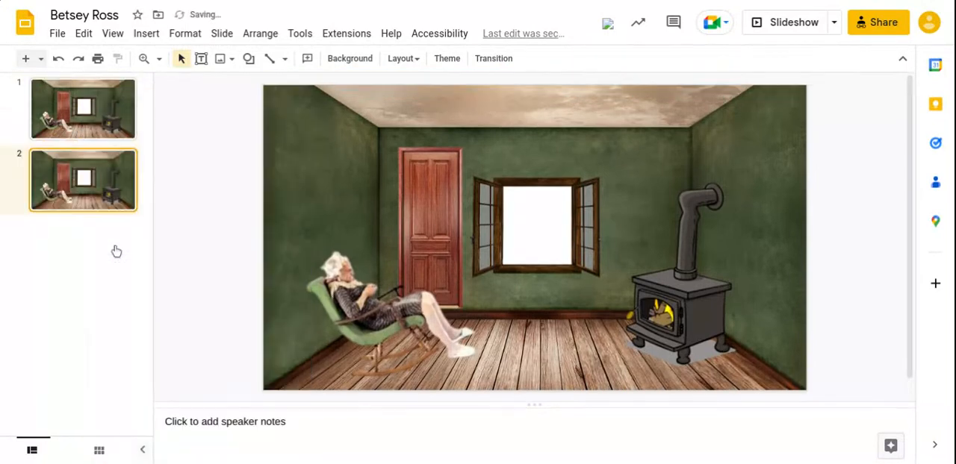
click(338, 286)
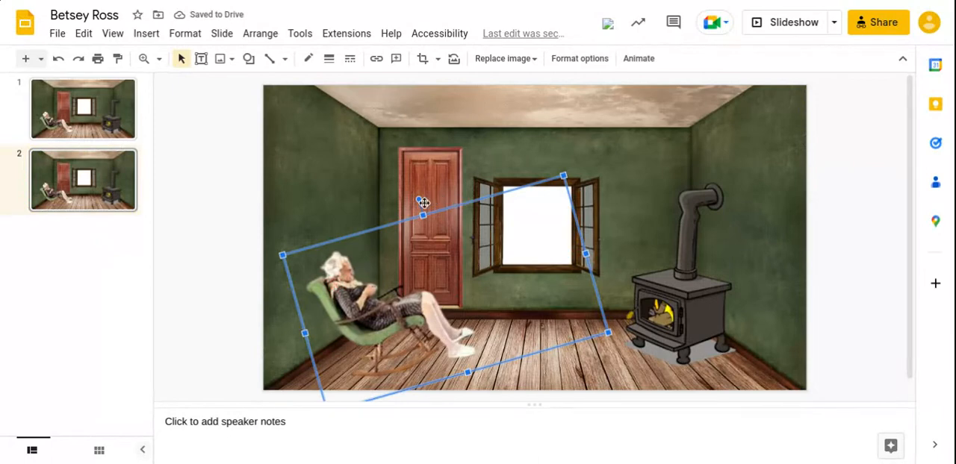
drag(420, 199, 426, 198)
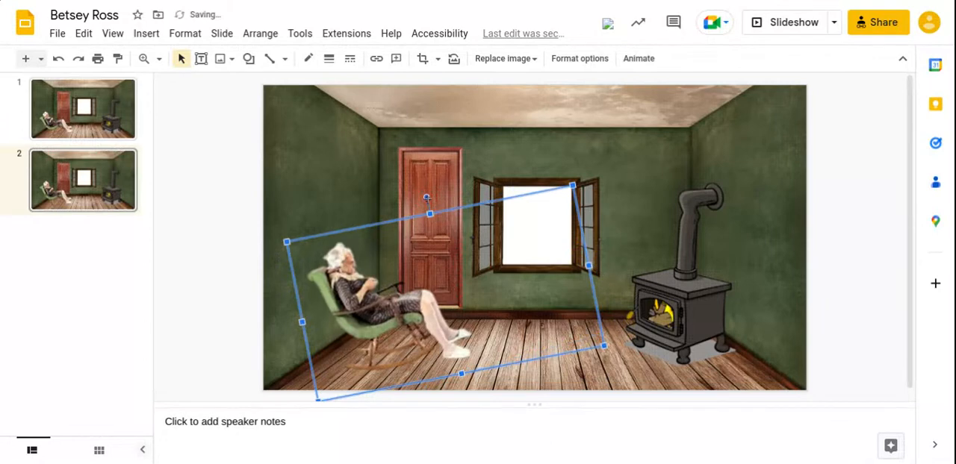
Duplicate slide 2 and rotate the rocking-chair woman a little further clockwise on slide 3.
right_click(98, 191)
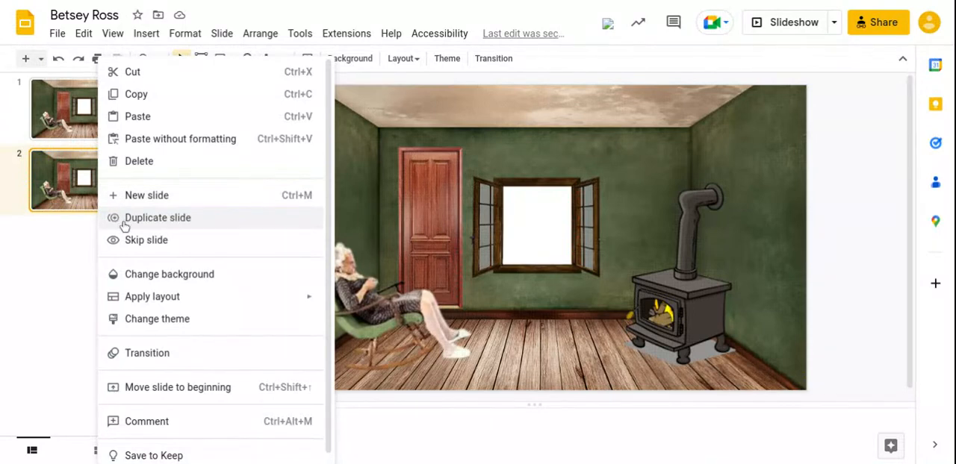
click(157, 217)
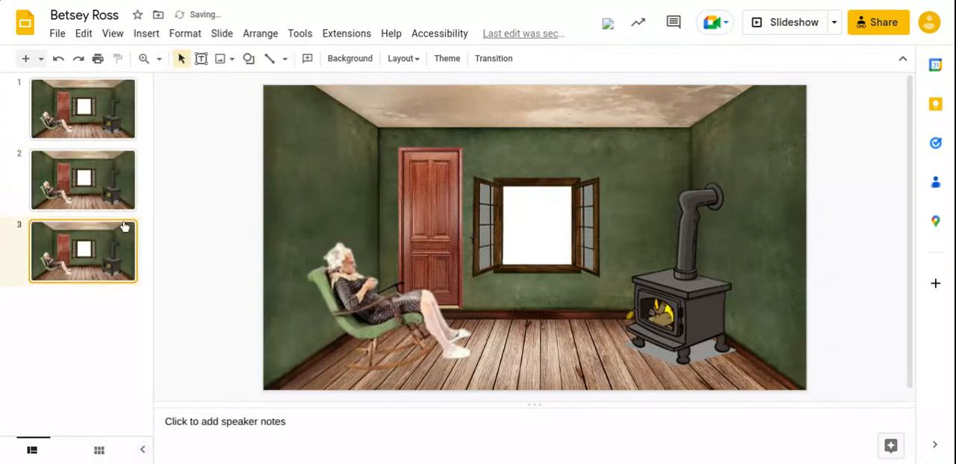
click(347, 273)
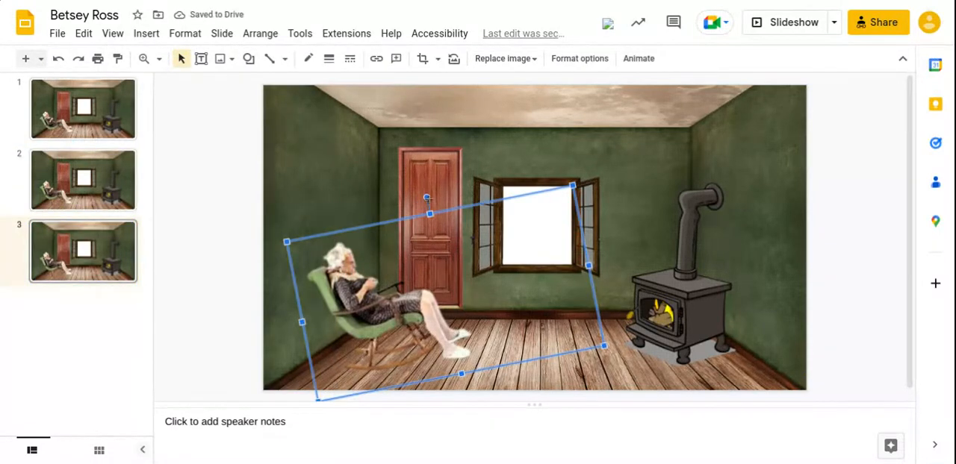
drag(426, 197, 437, 196)
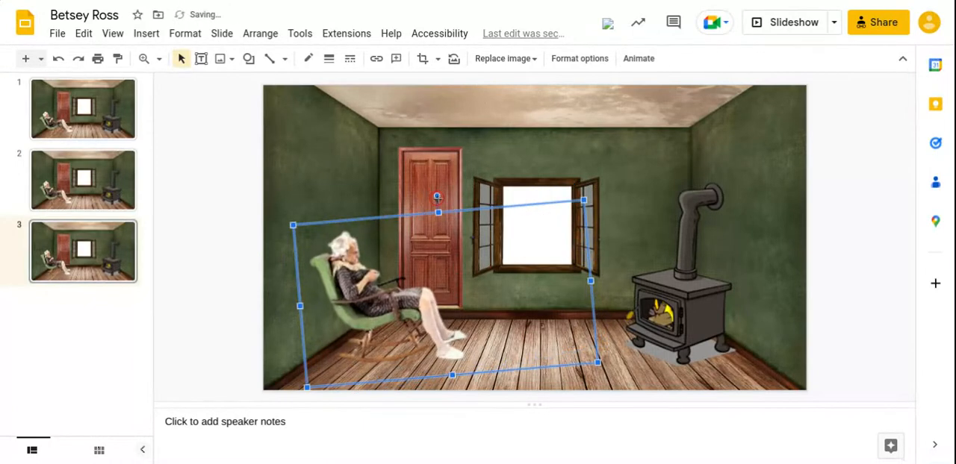
Duplicate slide 3 and rotate the rocking-chair woman further clockwise on slide 4.
click(109, 280)
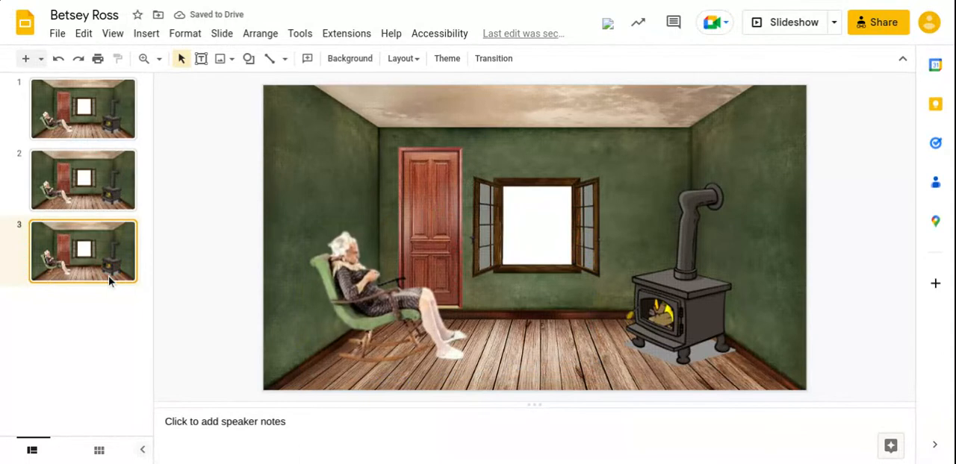
right_click(110, 276)
click(168, 218)
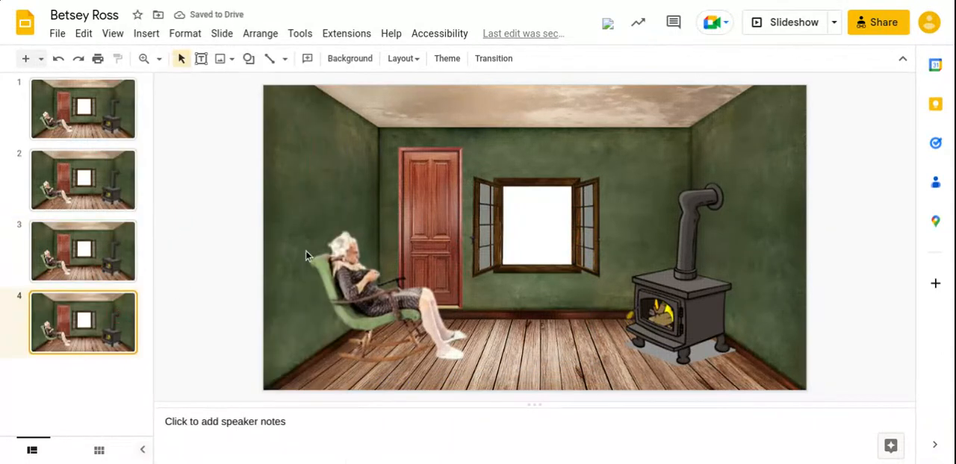
click(352, 237)
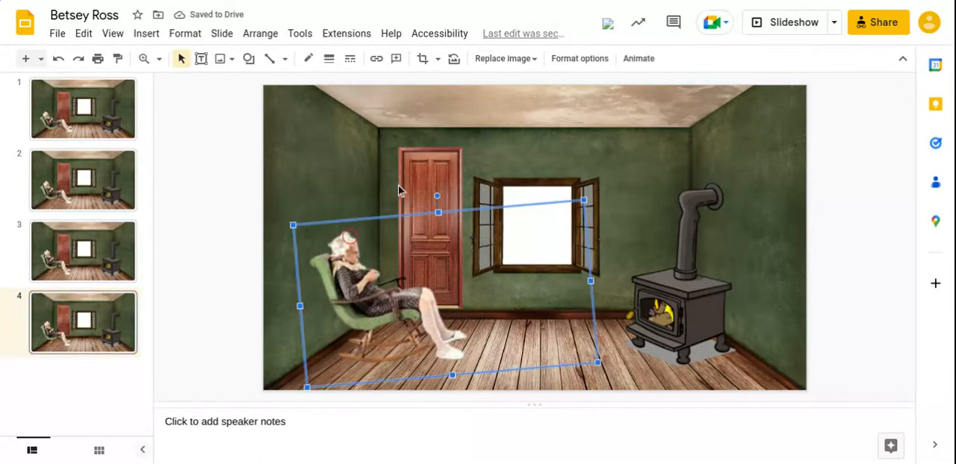
drag(438, 196, 449, 197)
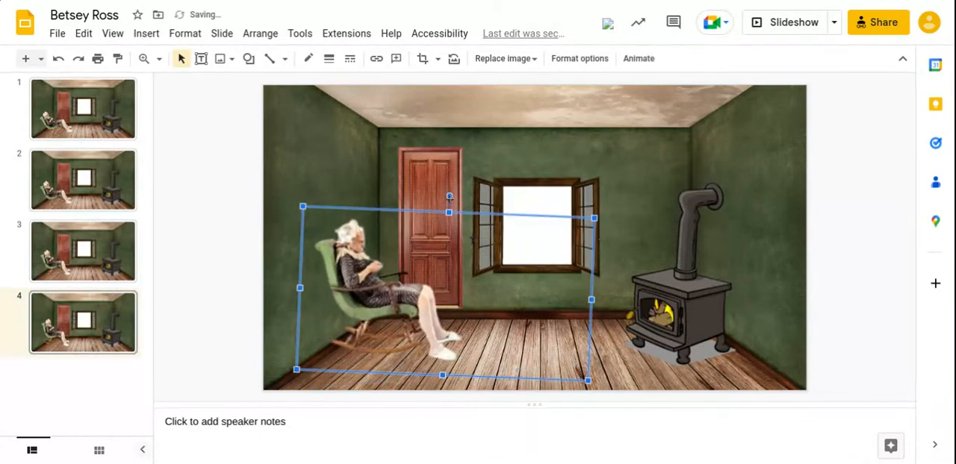
Duplicate slide 4 and rotate the rocking-chair woman clockwise again so she leans forward on slide 5.
right_click(46, 336)
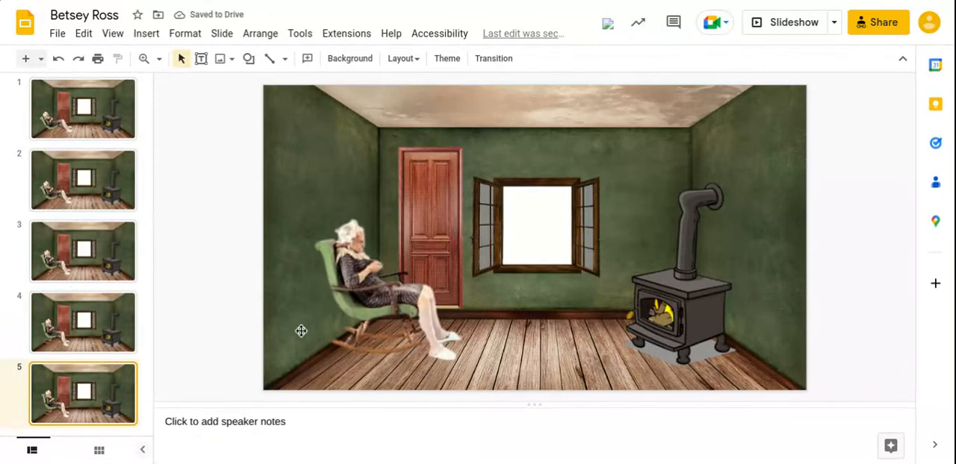
click(371, 327)
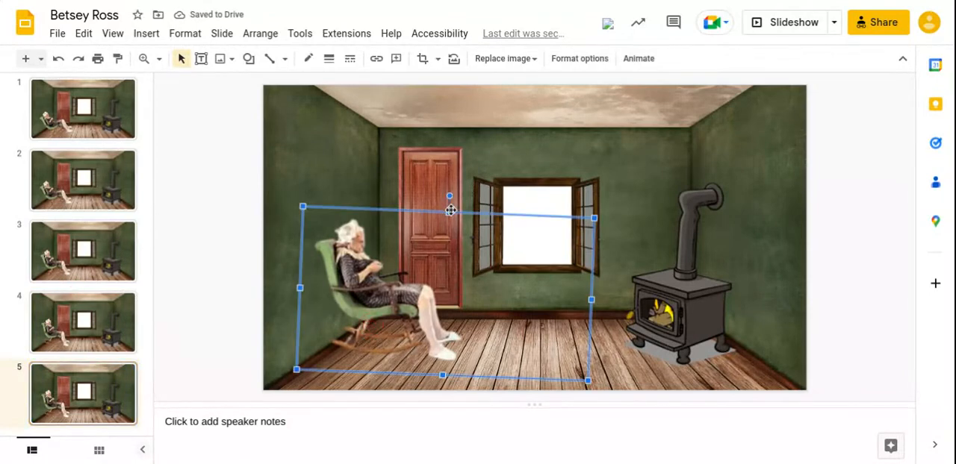
drag(450, 195, 459, 200)
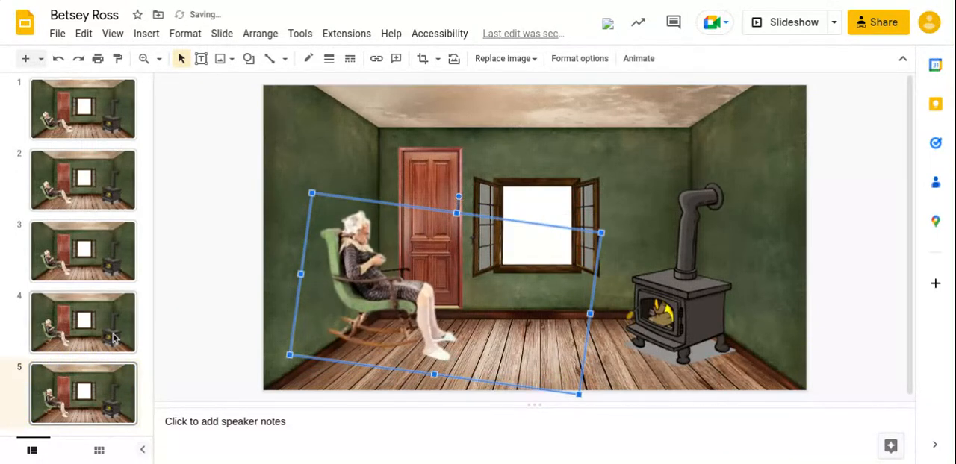
Play the slideshow from slide 1 to preview the rocking motion, and return to editing.
click(92, 130)
right_click(93, 127)
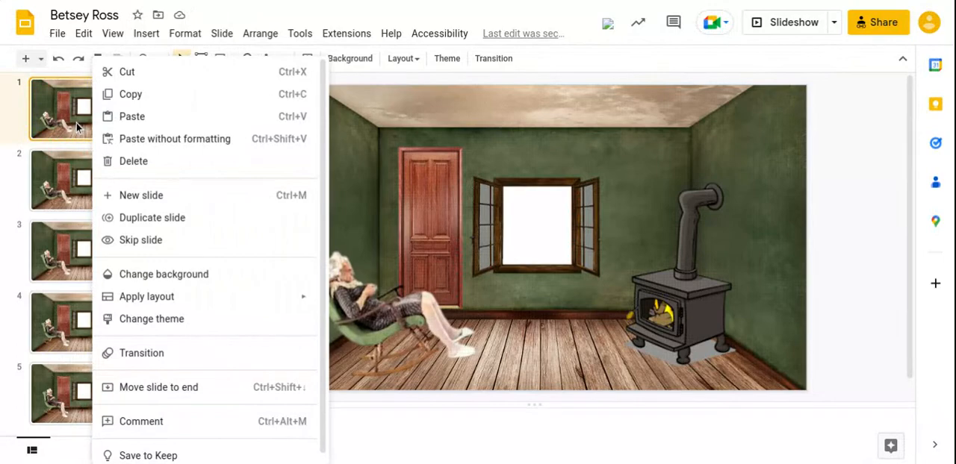
click(77, 126)
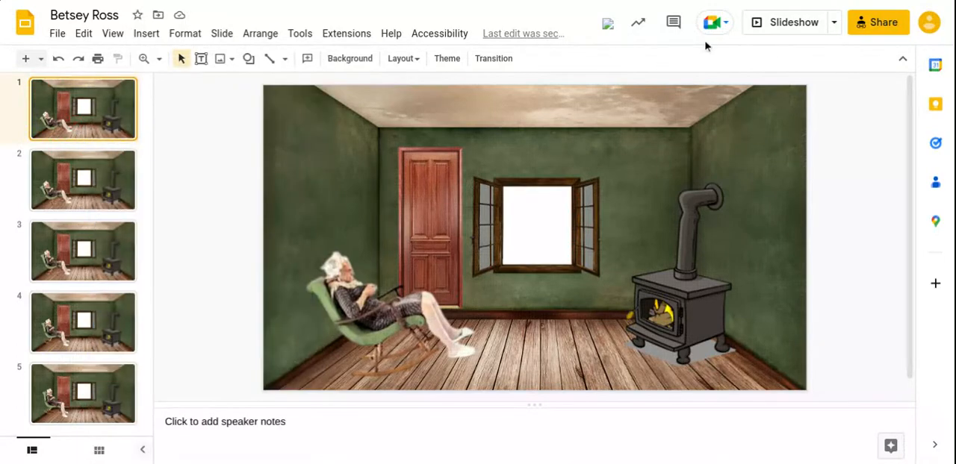
click(821, 23)
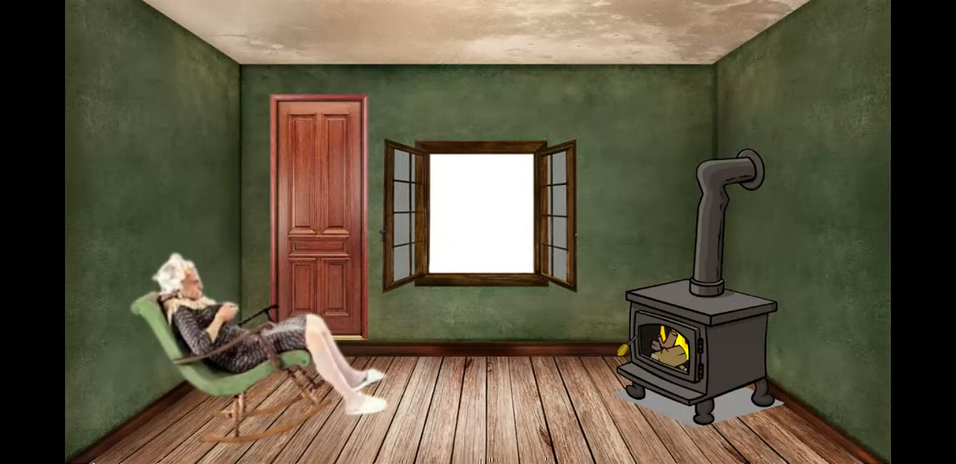
key(Escape)
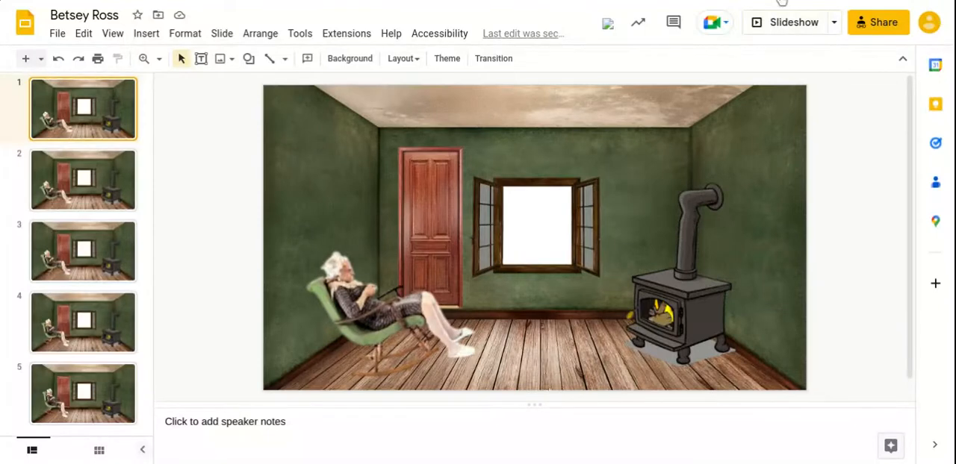
Undo the slide duplications and image rotations back to the single original slide.
key(ctrl+z)
key(ctrl+z)
key(ctrl+z)
key(ctrl+z)
key(ctrl+z)
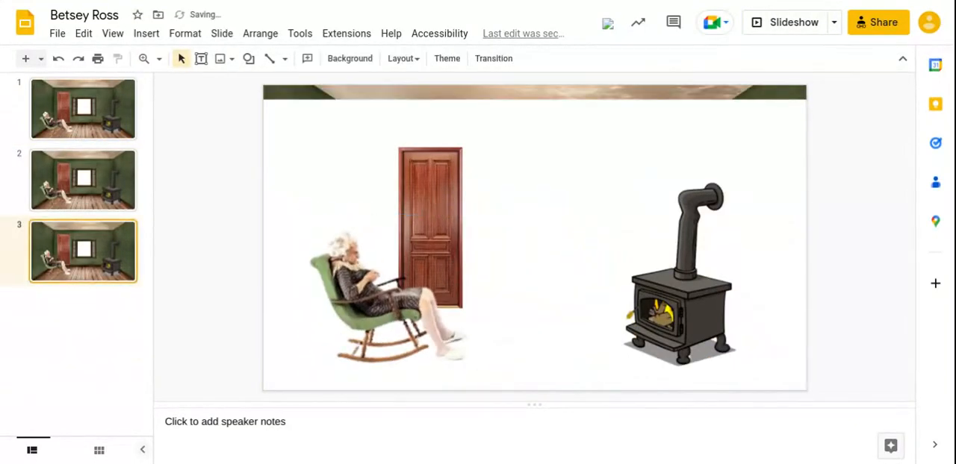
key(ctrl+z)
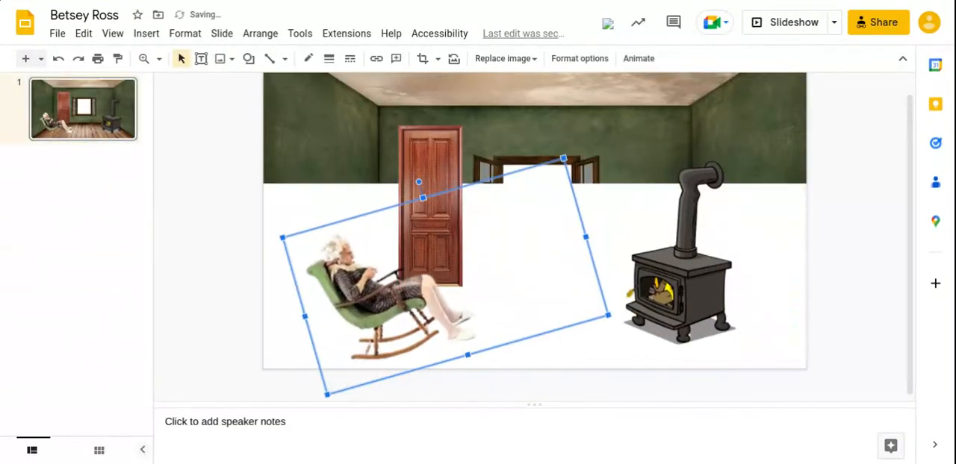
key(ctrl+z)
key(ctrl+z)
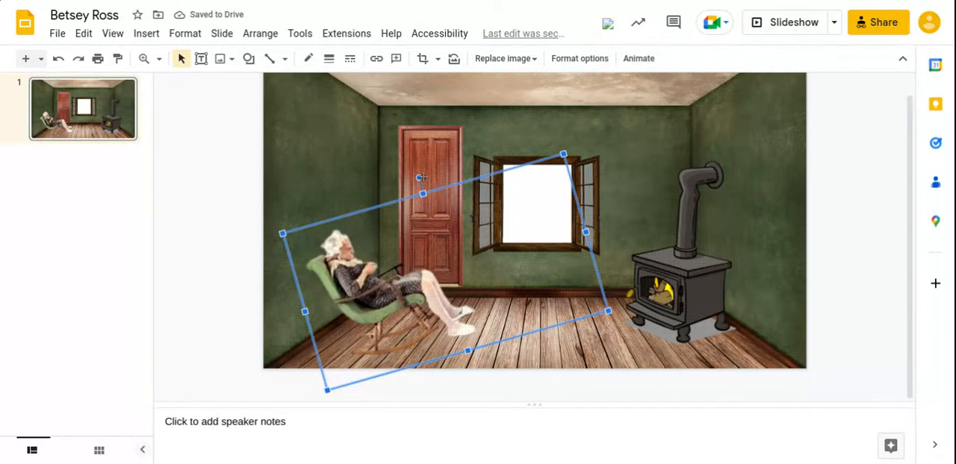
Rotate the rocking-chair woman clockwise until her image is level on slide 1, and duplicate the slide.
drag(419, 178, 446, 199)
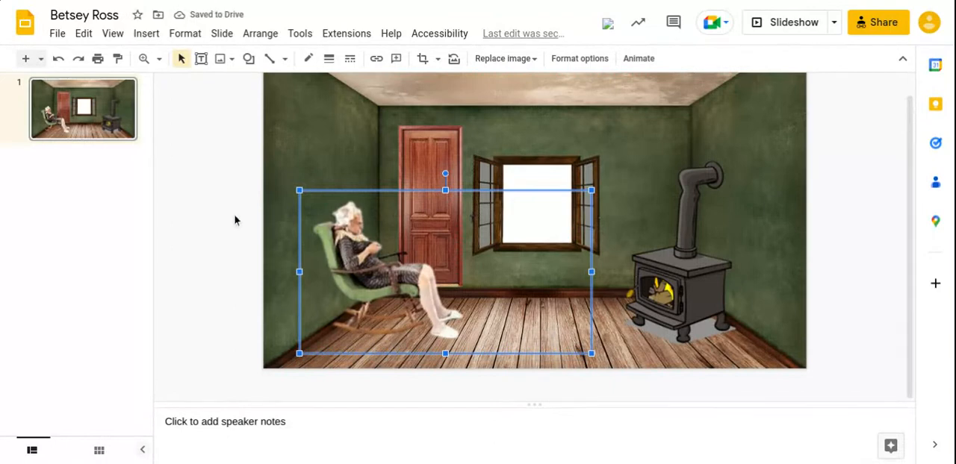
right_click(57, 97)
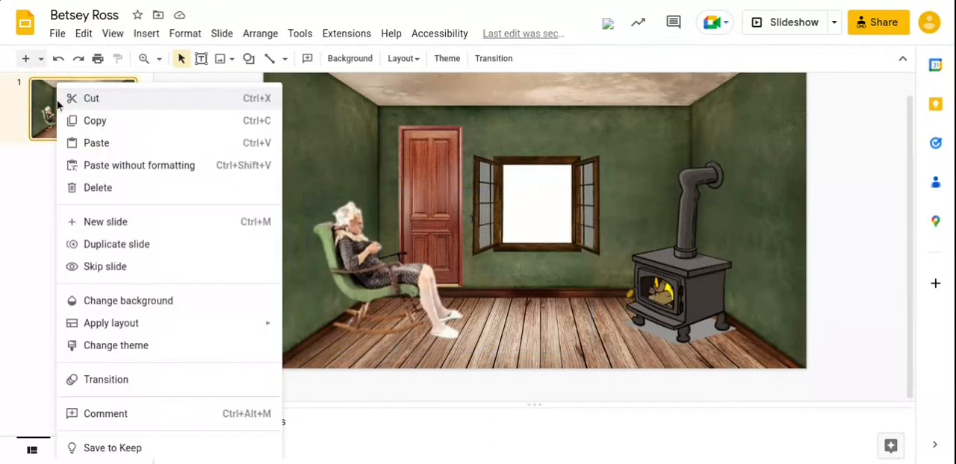
click(112, 244)
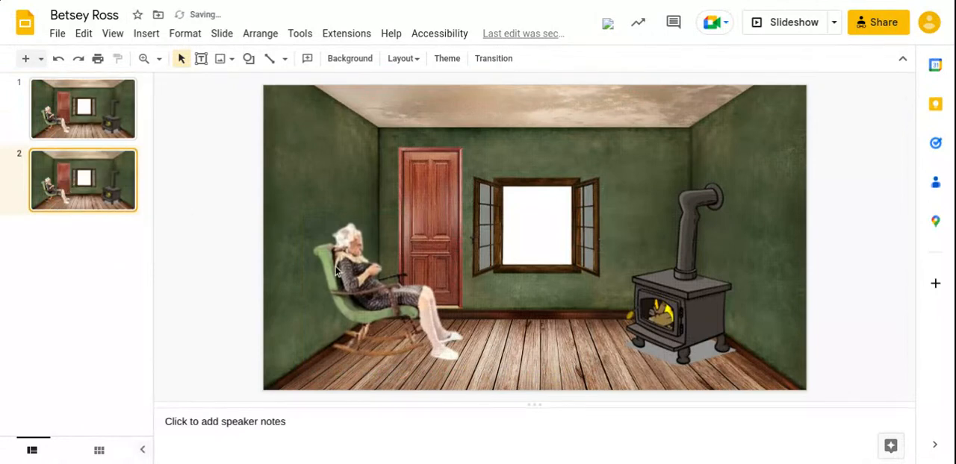
Nudge the rocking-chair woman slightly to the right on slide 2 and duplicate that slide.
click(392, 278)
key(Right)
key(Right)
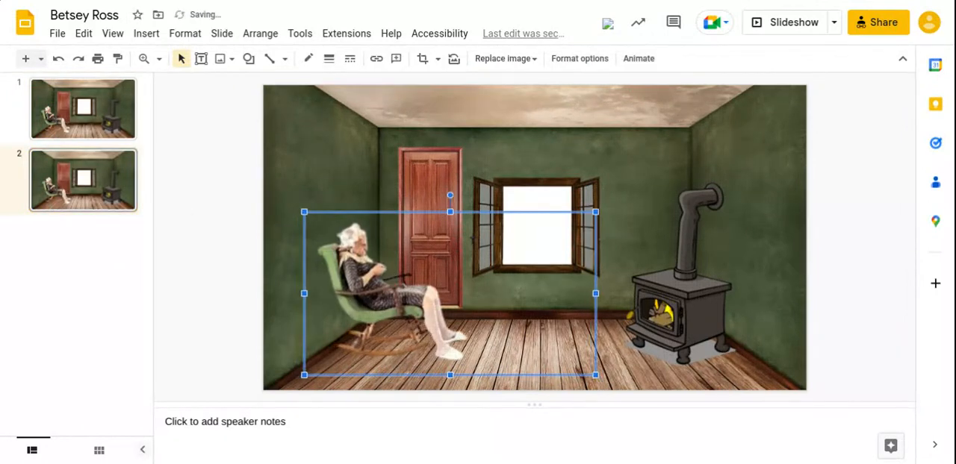
right_click(108, 194)
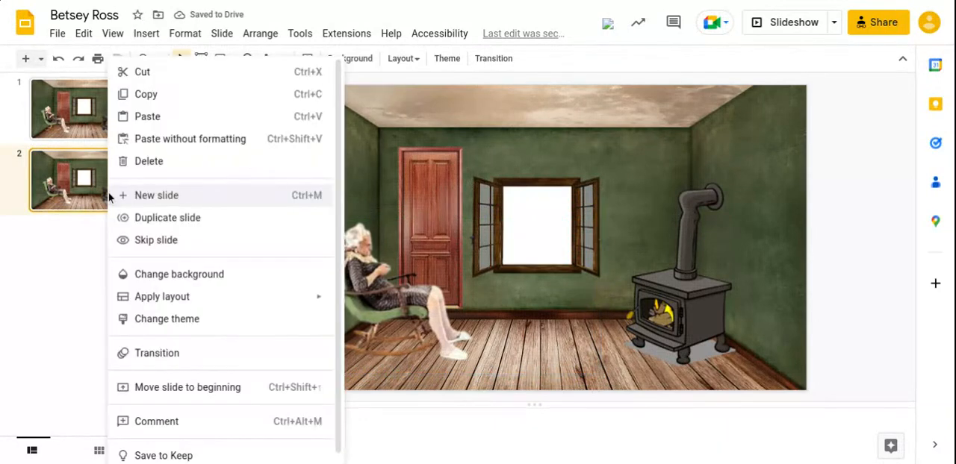
click(156, 222)
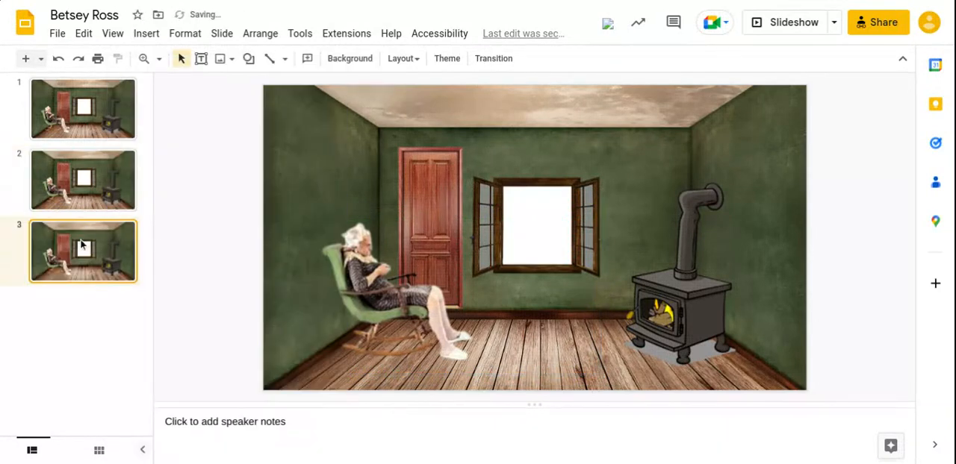
Nudge the rocking-chair woman a little further right on slide 3 and duplicate that slide as slide 4.
click(409, 280)
key(Right)
key(Right)
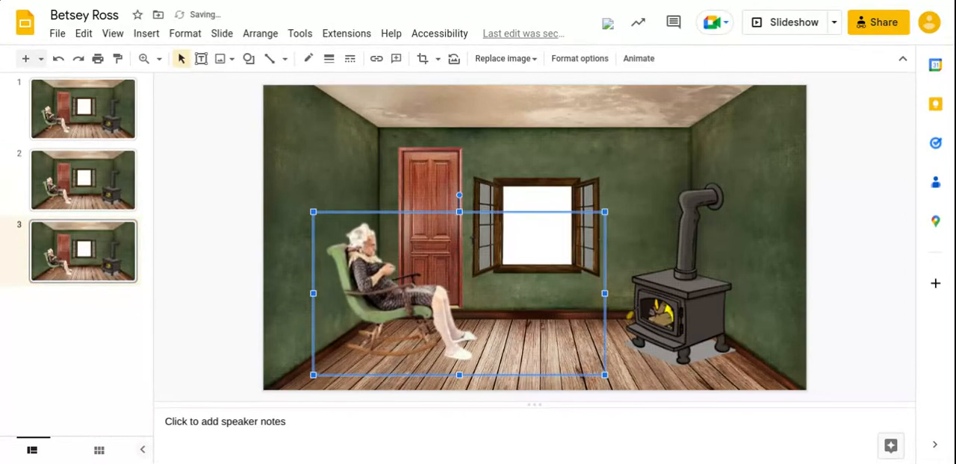
key(Right)
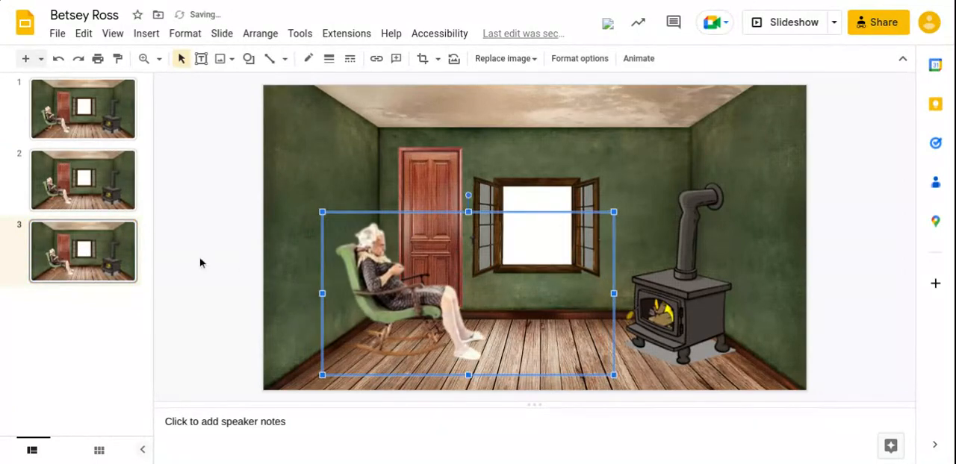
click(107, 250)
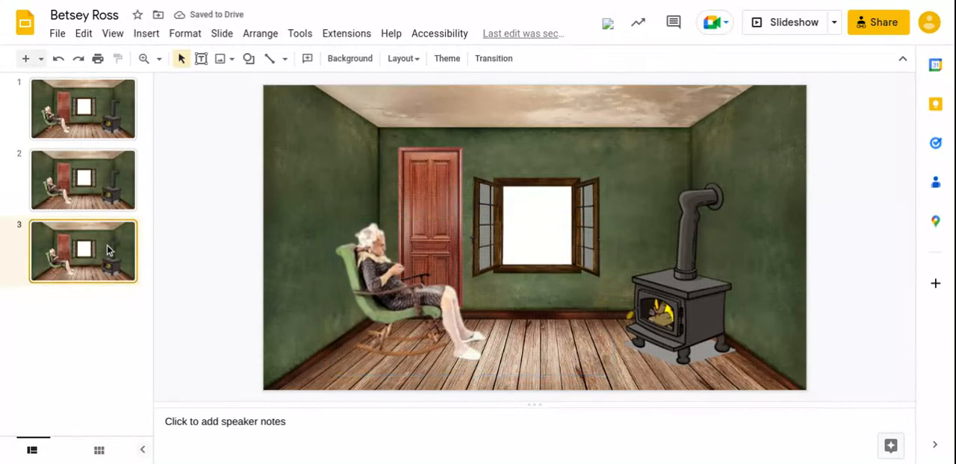
right_click(107, 245)
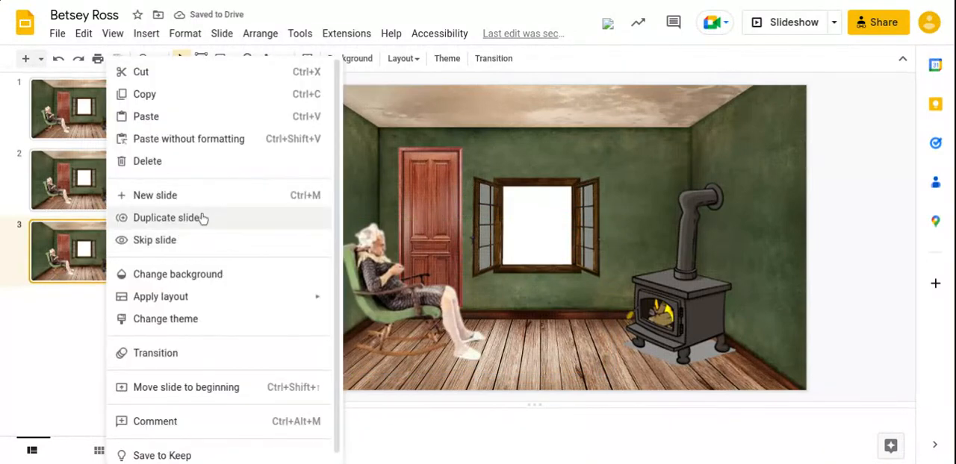
click(165, 217)
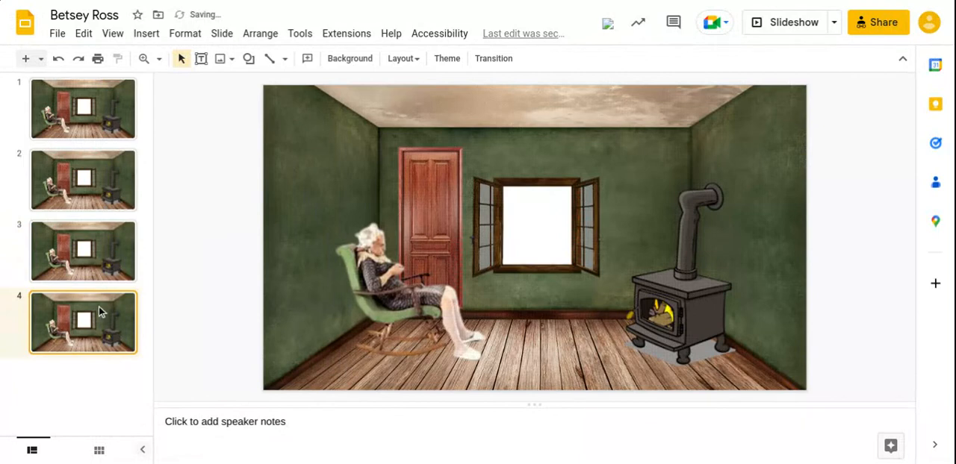